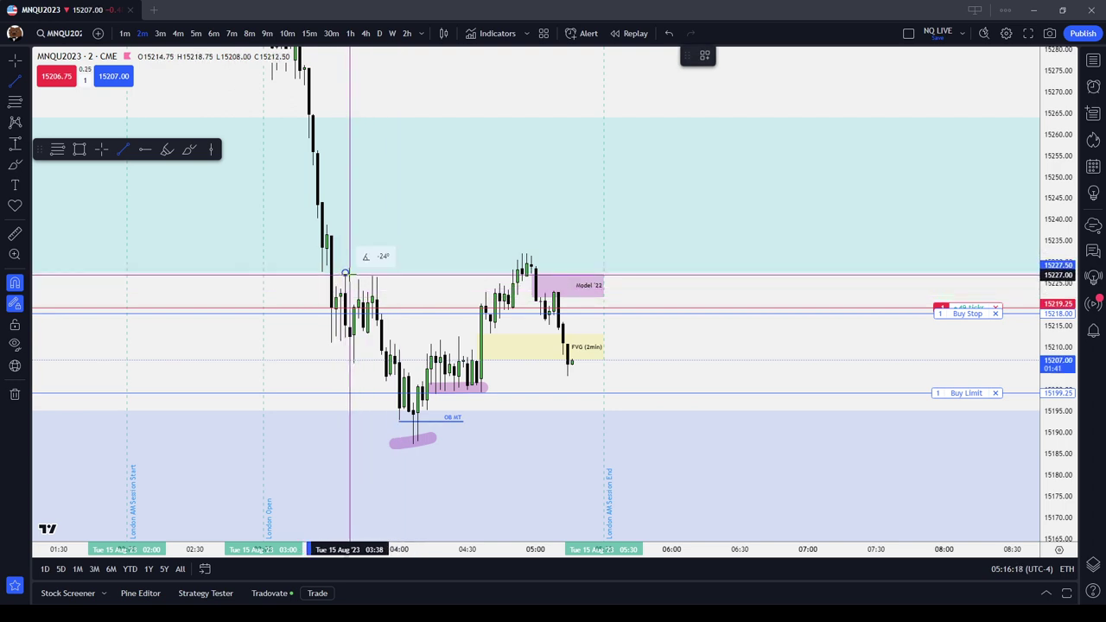
- Circle the paired highs near 15227 around 03:30–04:00 with a red brush stroke and remove the circle
key("Escape")
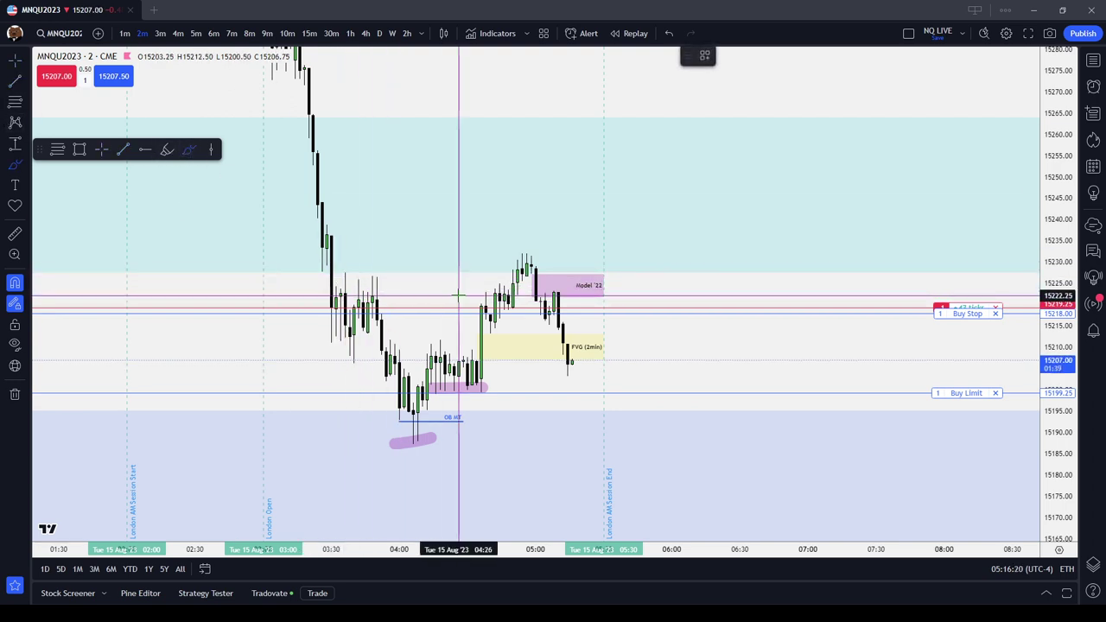
mouse_move(386, 272)
left_mouse_down()
mouse_move(356, 271)
mouse_move(336, 286)
mouse_move(395, 274)
left_mouse_up()
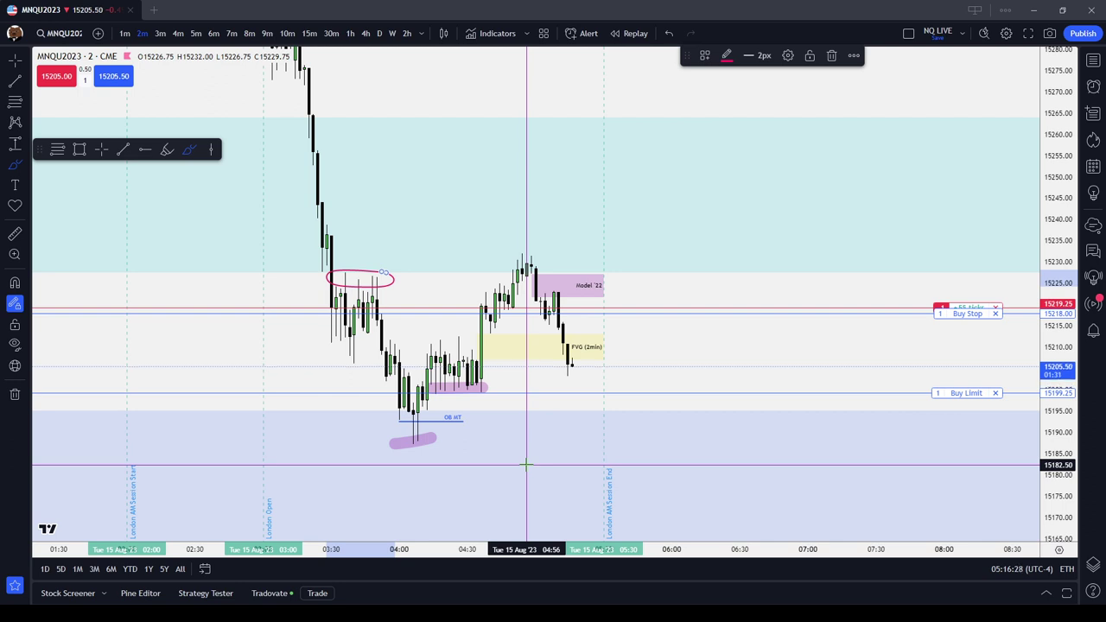
left_click(830, 55)
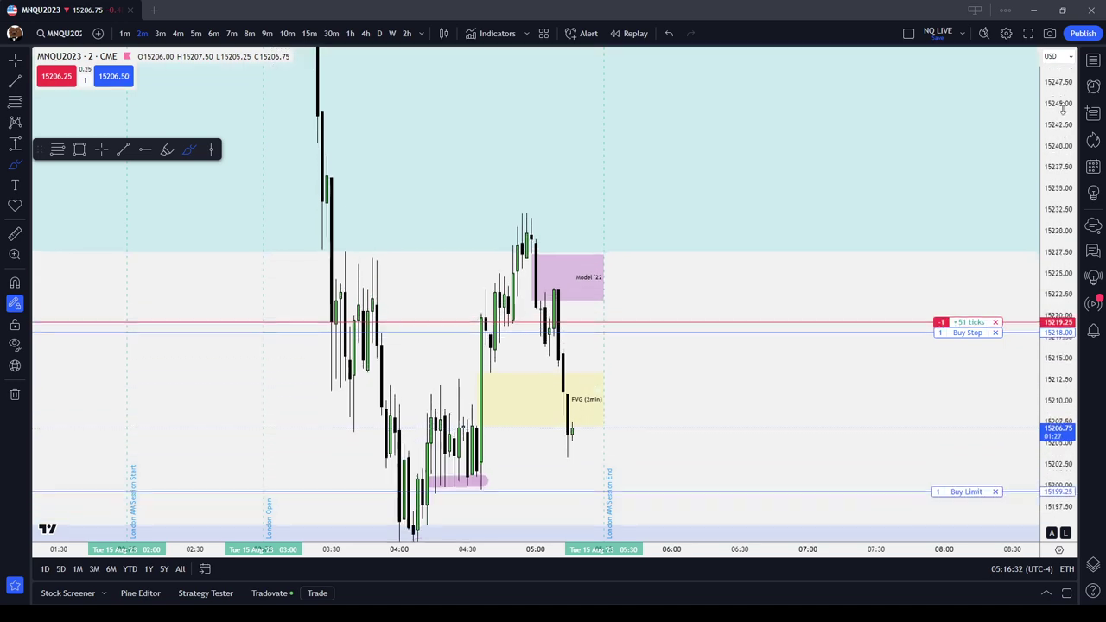
- Highlight the paired highs near 15227 with a blue highlighter stroke and delete that highlight
scroll(851, 195, "up", 5)
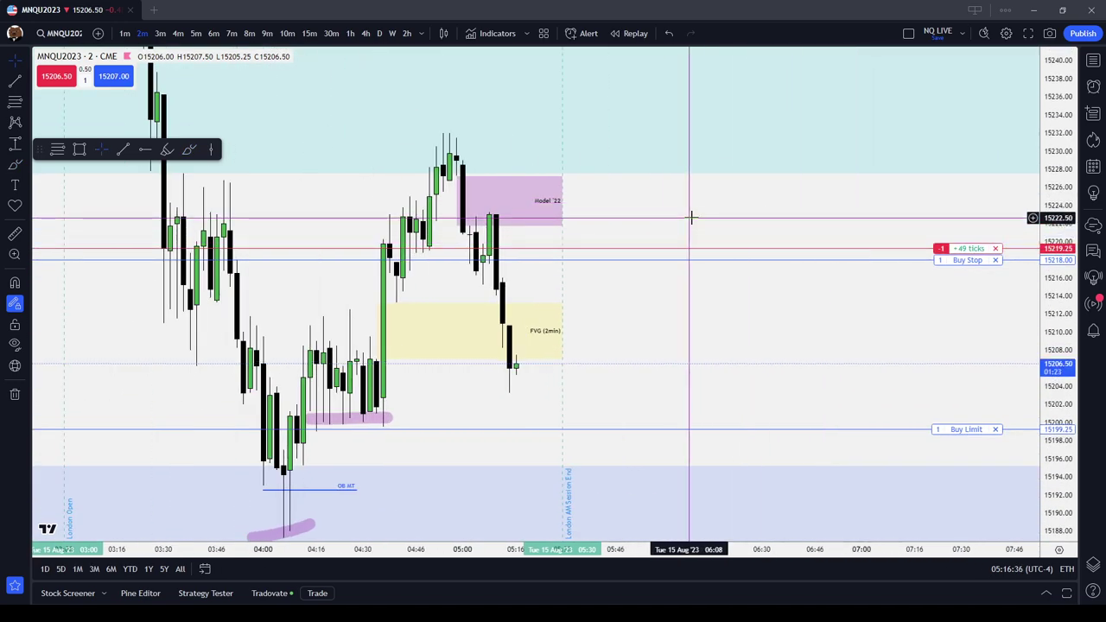
left_click_drag(694, 219, 867, 205)
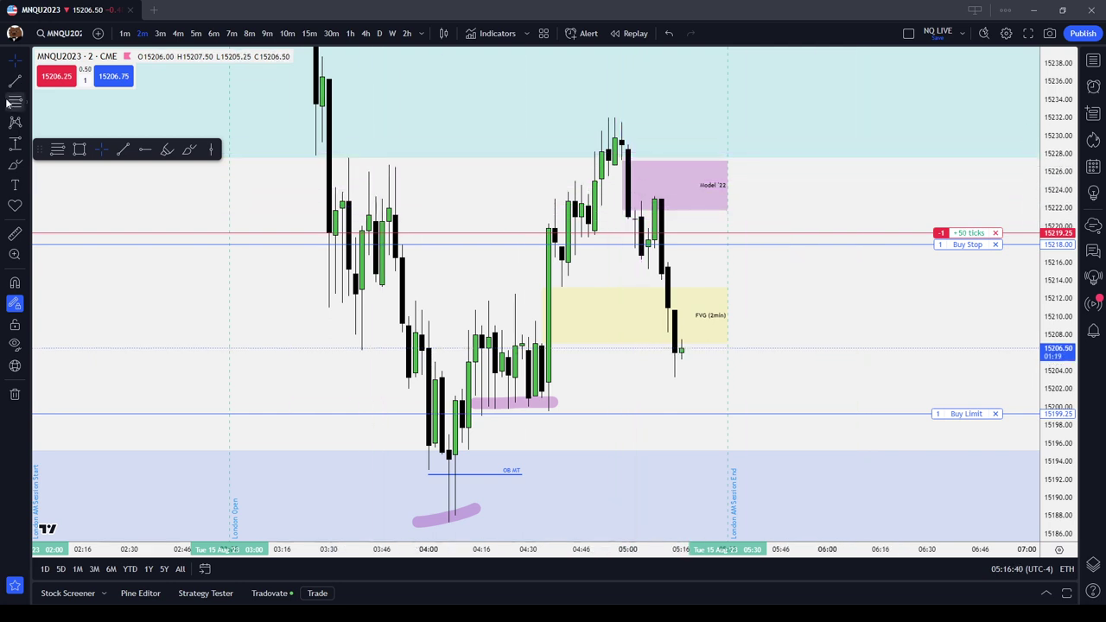
left_click(168, 148)
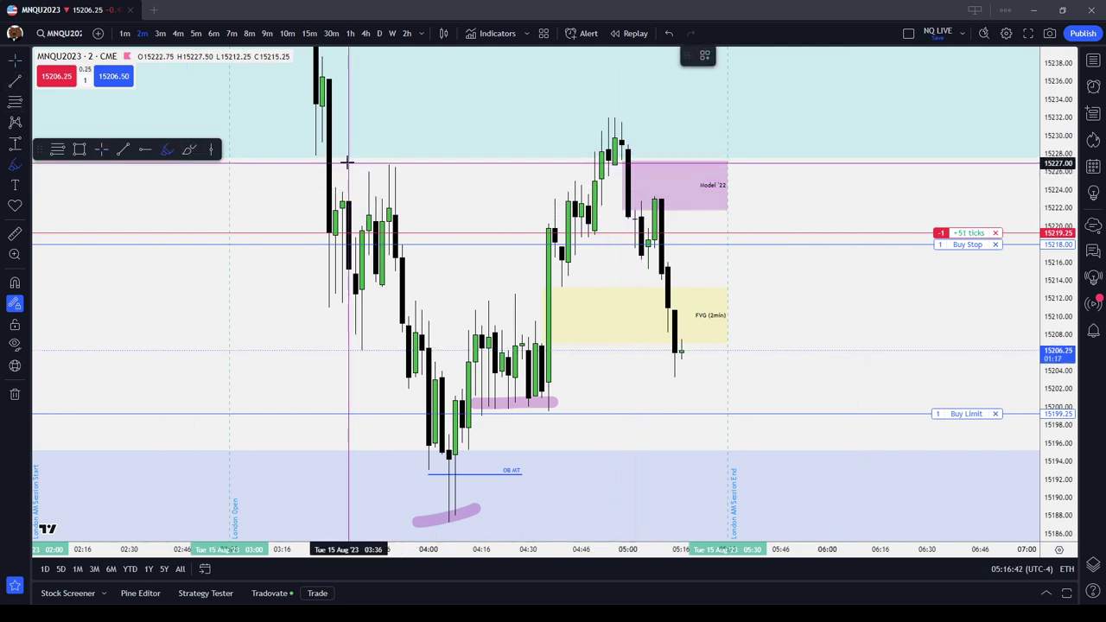
left_click_drag(338, 164, 403, 164)
left_click(727, 56)
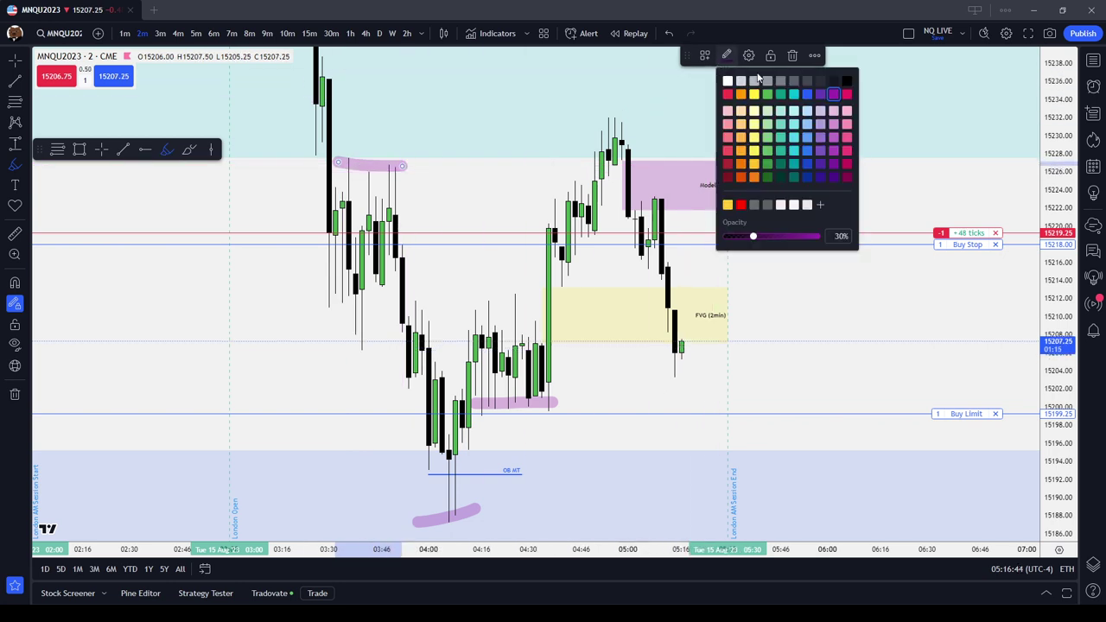
left_click(809, 98)
left_click(430, 178)
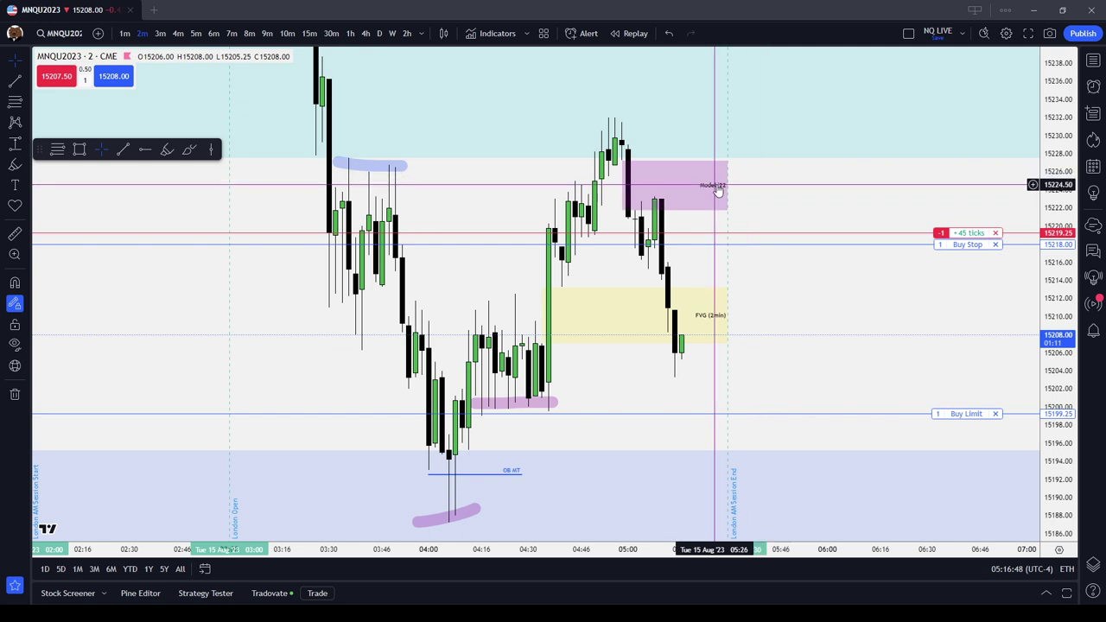
left_click(371, 168)
left_click(793, 56)
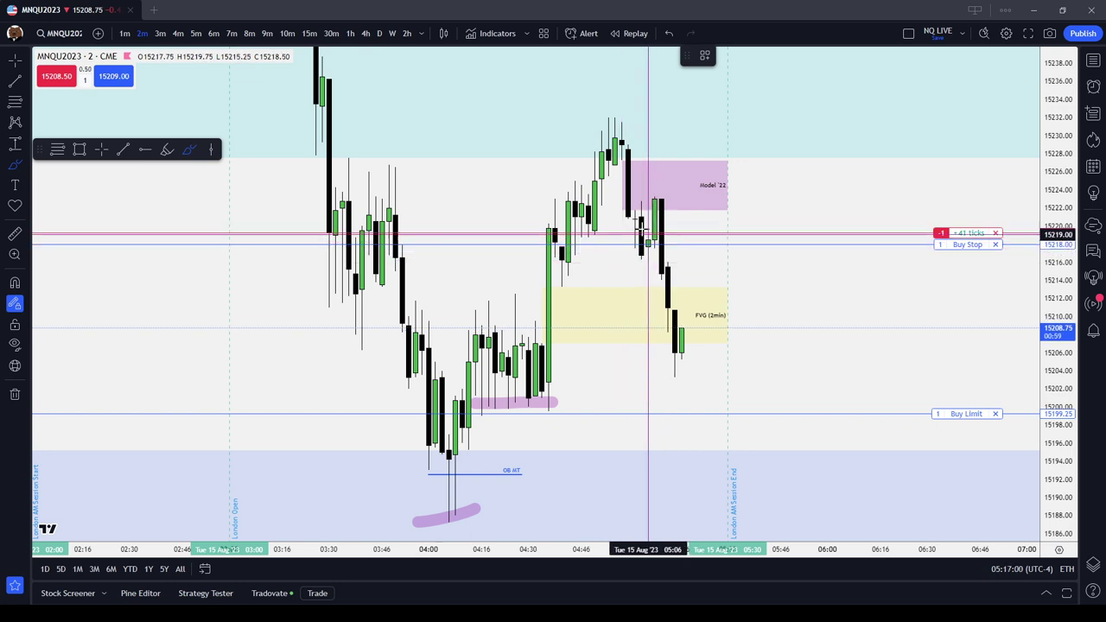
- Mark with the brush the lows near 15219, the high near 15232, the Model '22 zone's edges and the retracement high near 15223
left_click_drag(599, 230, 600, 235)
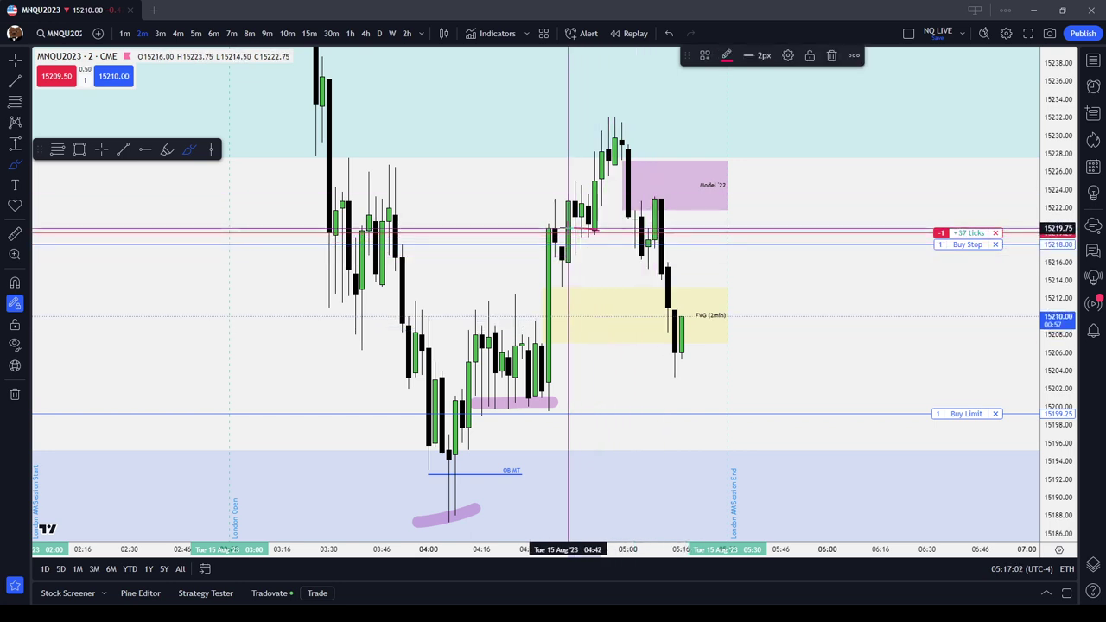
left_click_drag(602, 121, 622, 118)
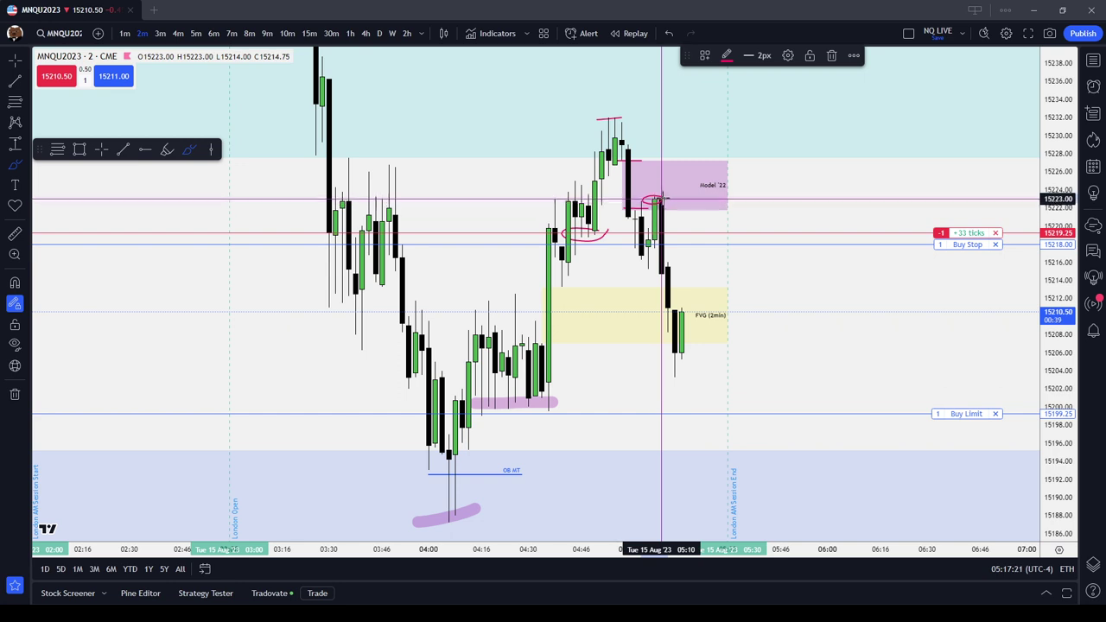
left_click_drag(653, 202, 667, 168)
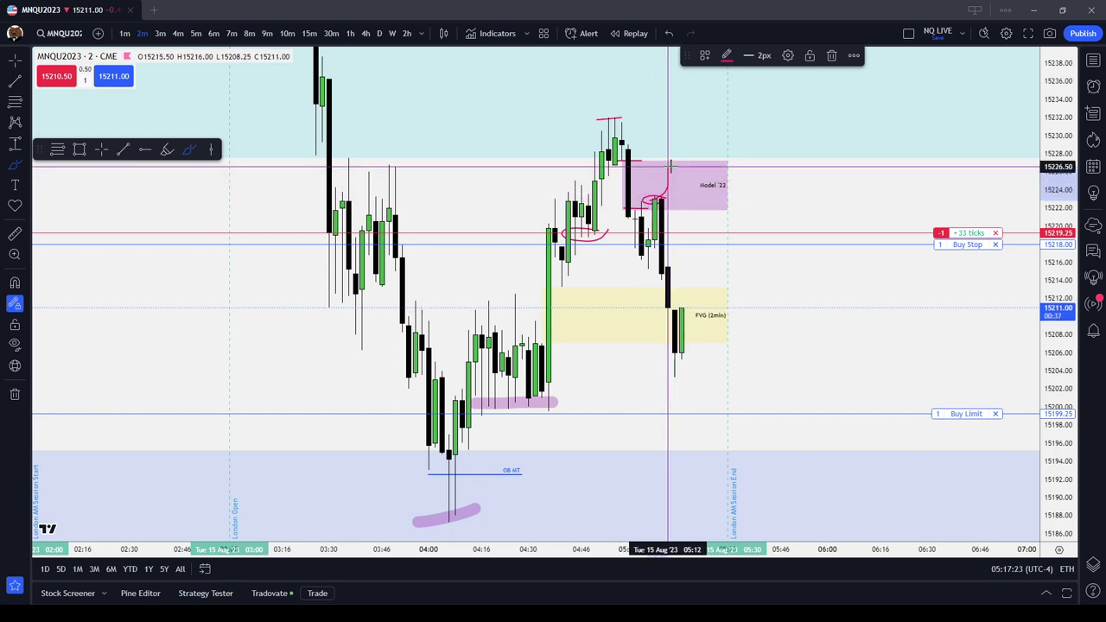
left_click(832, 56)
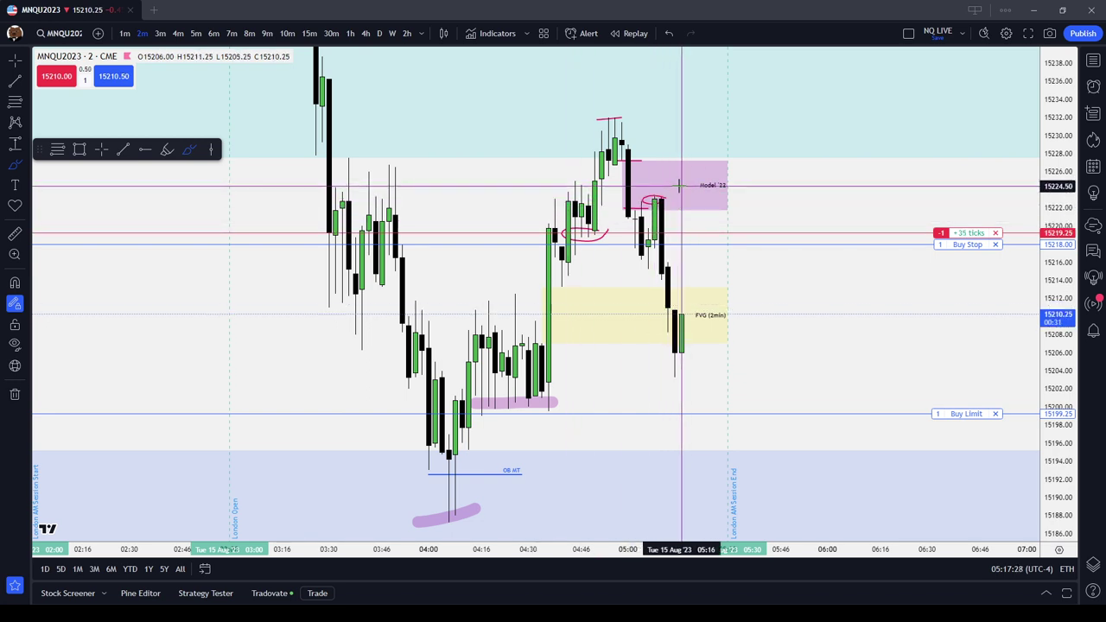
- Delete the brush marks on the retracement high, the Model '22 zone's upper edge, the lows near 15219 and the swing high
key("Escape")
left_click(662, 198)
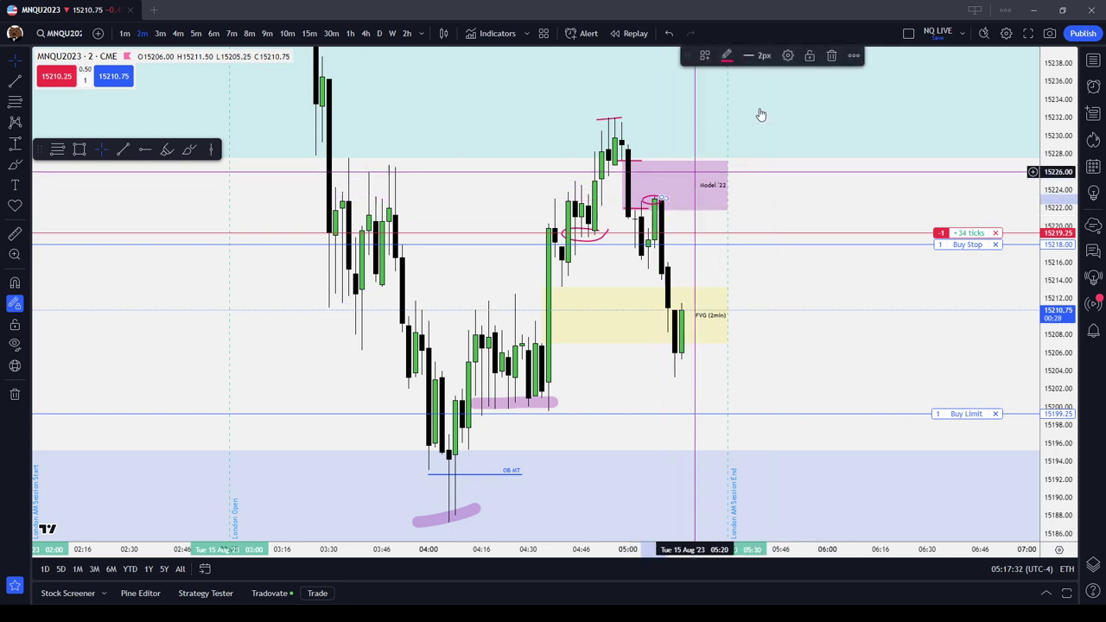
left_click(832, 55)
left_click(637, 159)
left_click(641, 161)
left_click(832, 55)
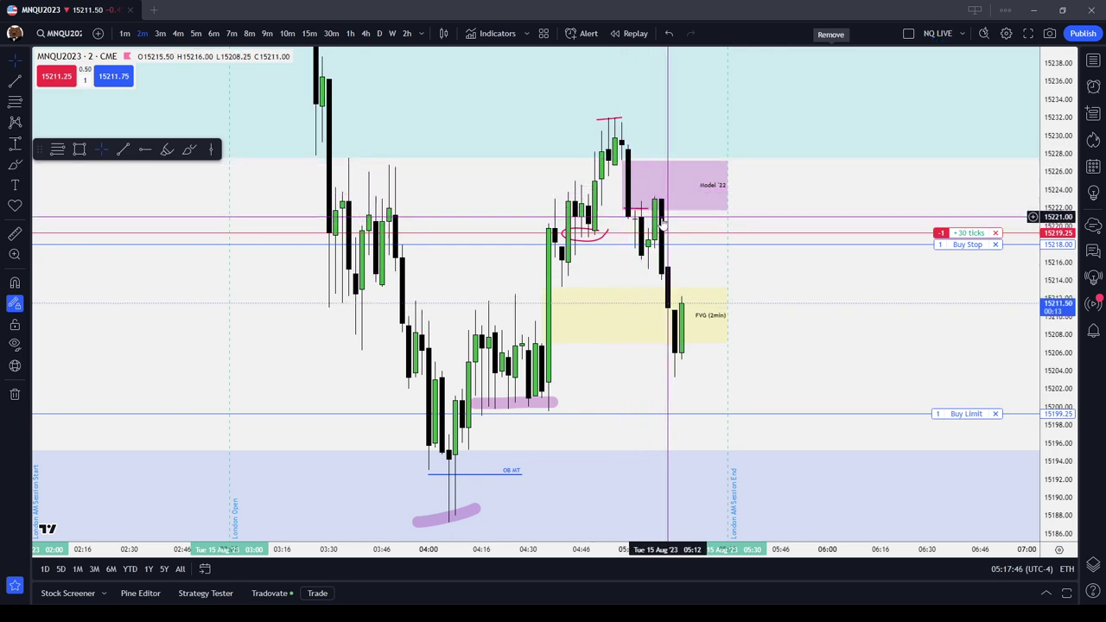
left_click(602, 242)
left_click(829, 56)
left_click(614, 118)
left_click(830, 55)
- Examine the earlier price action back to the Monday 14 August morning low around 09:30, including the sellside liquidity level below it
scroll(773, 216, "down", 1)
scroll(773, 216, "down", 2)
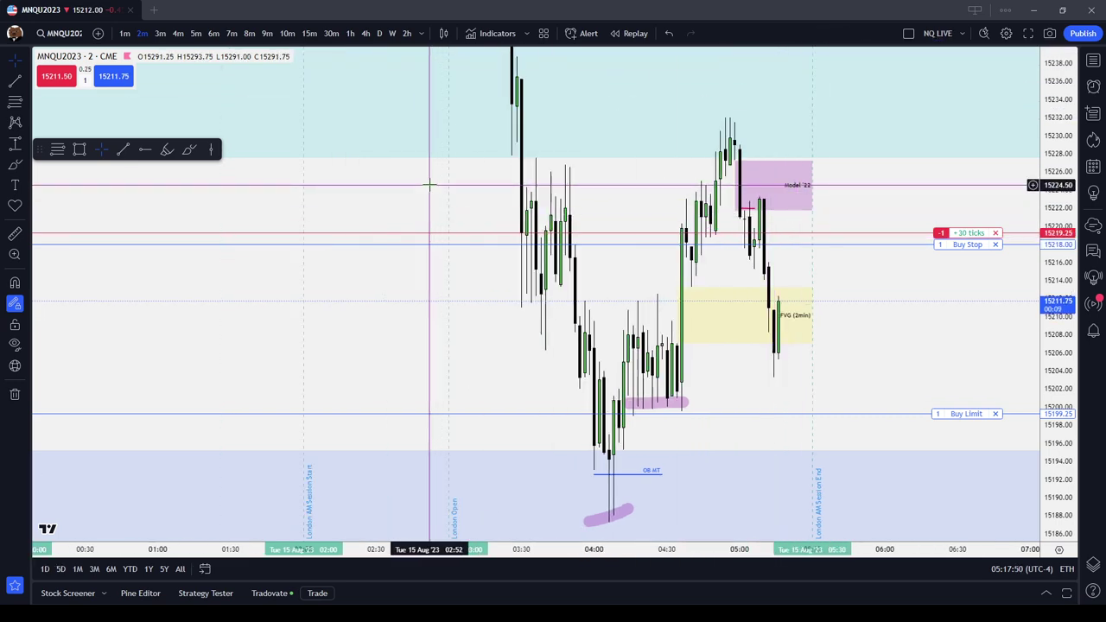
left_click_drag(306, 185, 810, 437)
left_click_drag(338, 406, 830, 184)
left_click_drag(432, 354, 995, 326)
left_click_drag(473, 329, 540, 347)
scroll(538, 346, "left", 10)
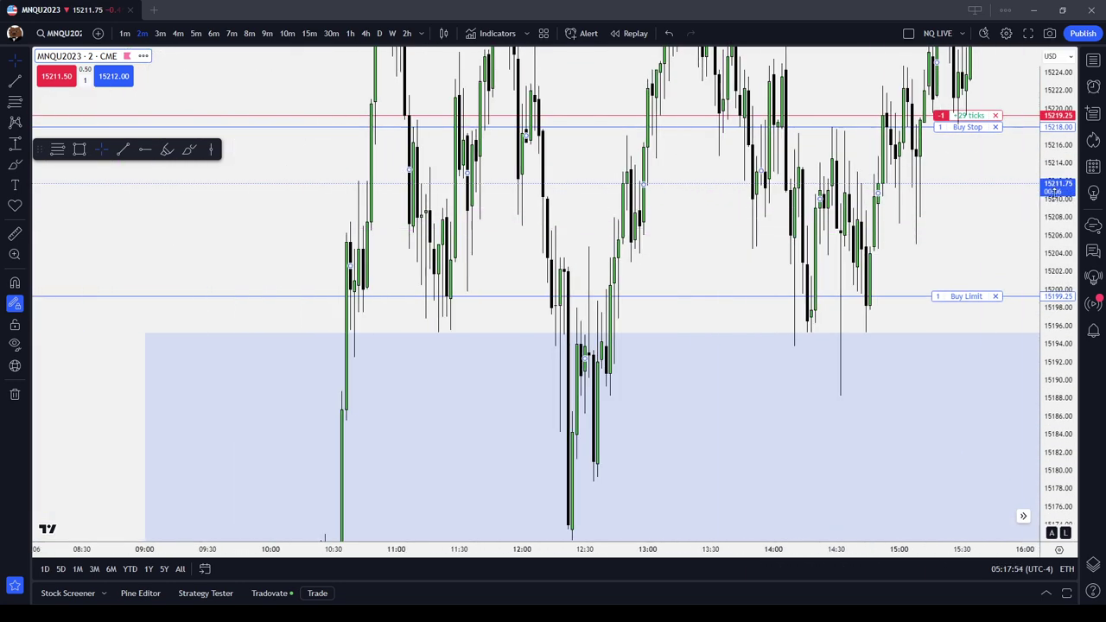
left_click_drag(1055, 192, 1056, 436)
left_click(724, 470)
scroll(722, 471, "up", 1)
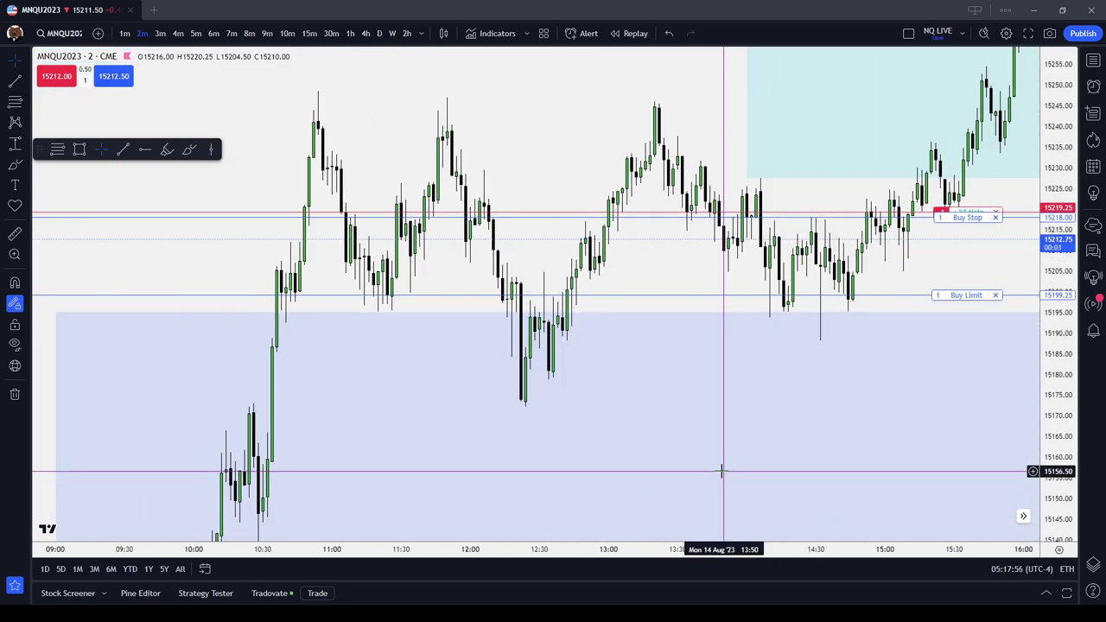
left_click_drag(665, 435, 763, 284)
left_click_drag(690, 338, 925, 111)
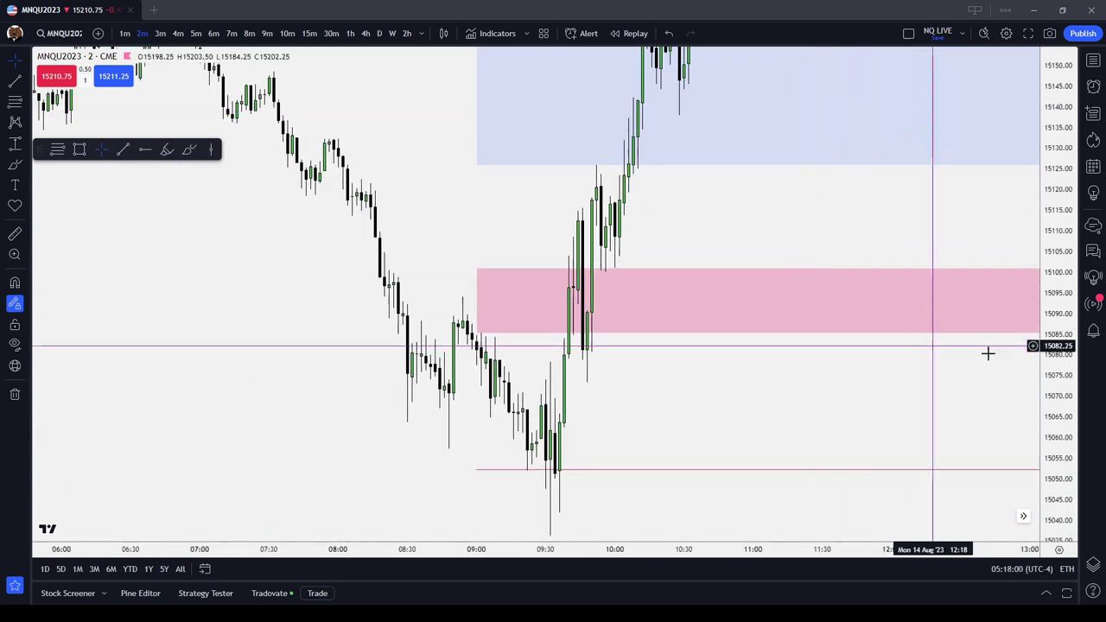
left_click_drag(1062, 280, 1064, 405)
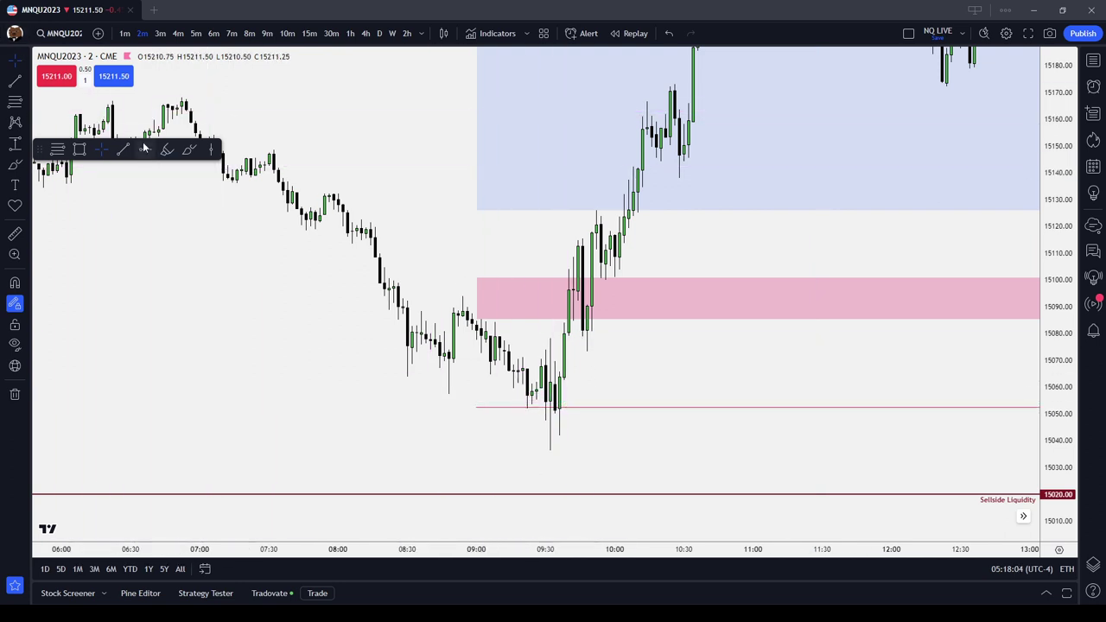
- Brush lines at the low near 15057 and the gap edges near 15079 and 15066, and circle the adjacent swing high and retracement low
left_click(188, 152)
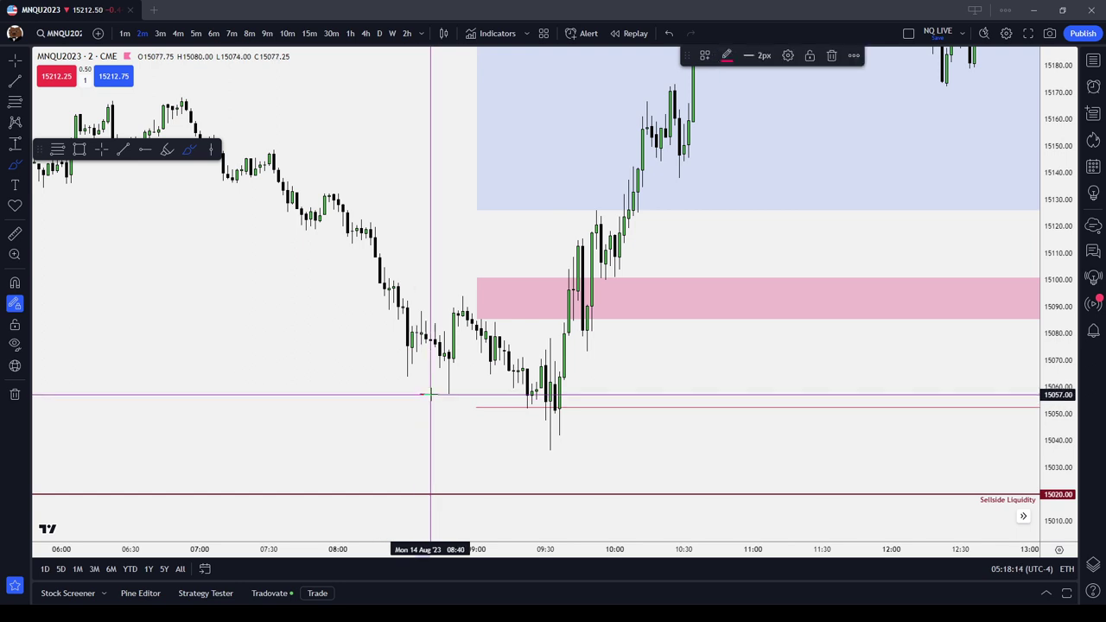
left_click_drag(464, 394, 592, 397)
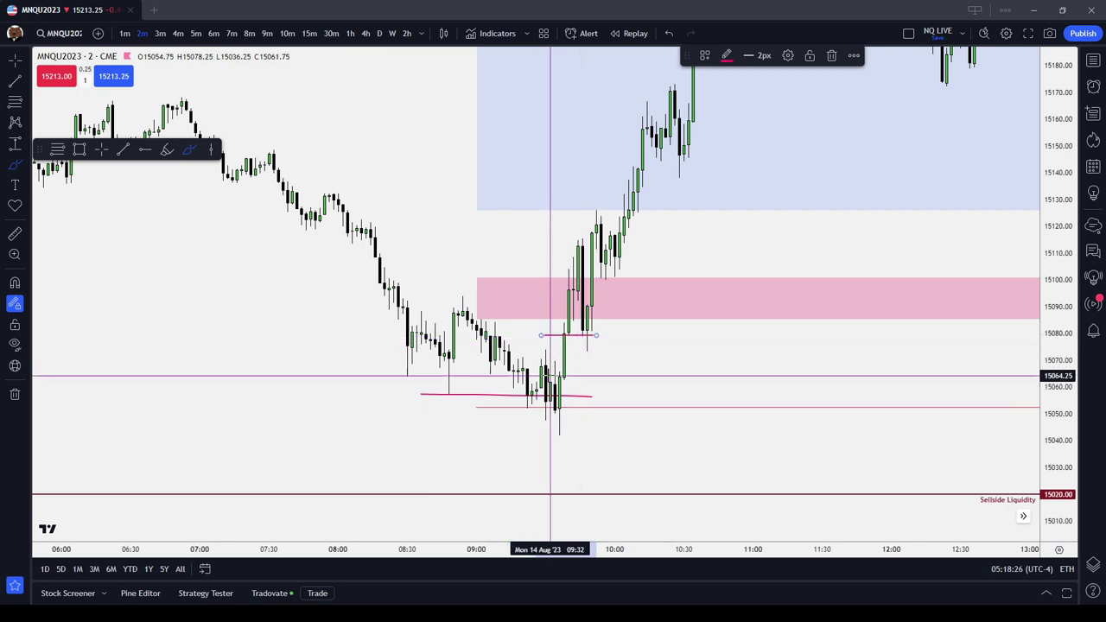
left_click(624, 371)
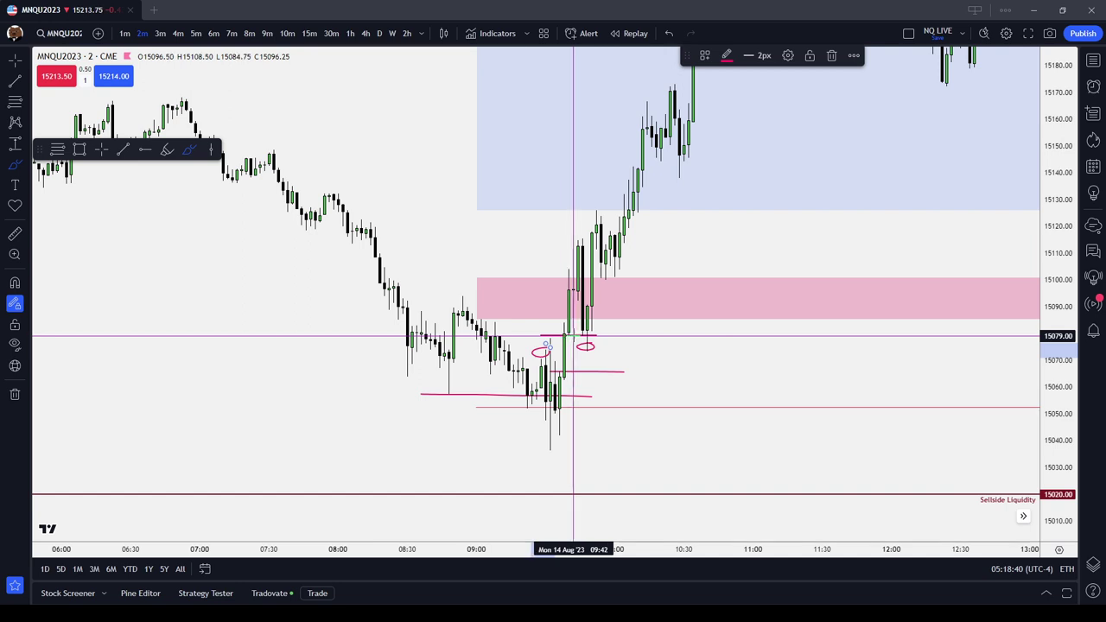
key("Escape")
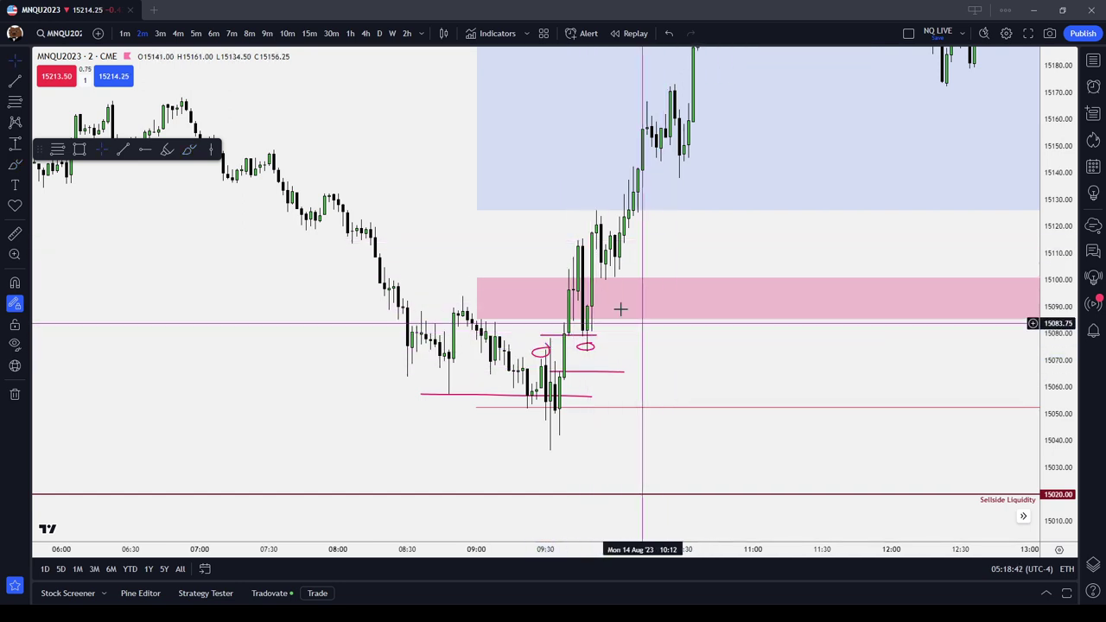
- Draw a rectangle between 15078.75 and 15066 from 09:34 to 10:24 and apply the Model '22 template to it
mouse_move(555, 336)
left_mouse_down()
mouse_move(600, 370)
mouse_move(670, 372)
left_mouse_up()
left_click(705, 55)
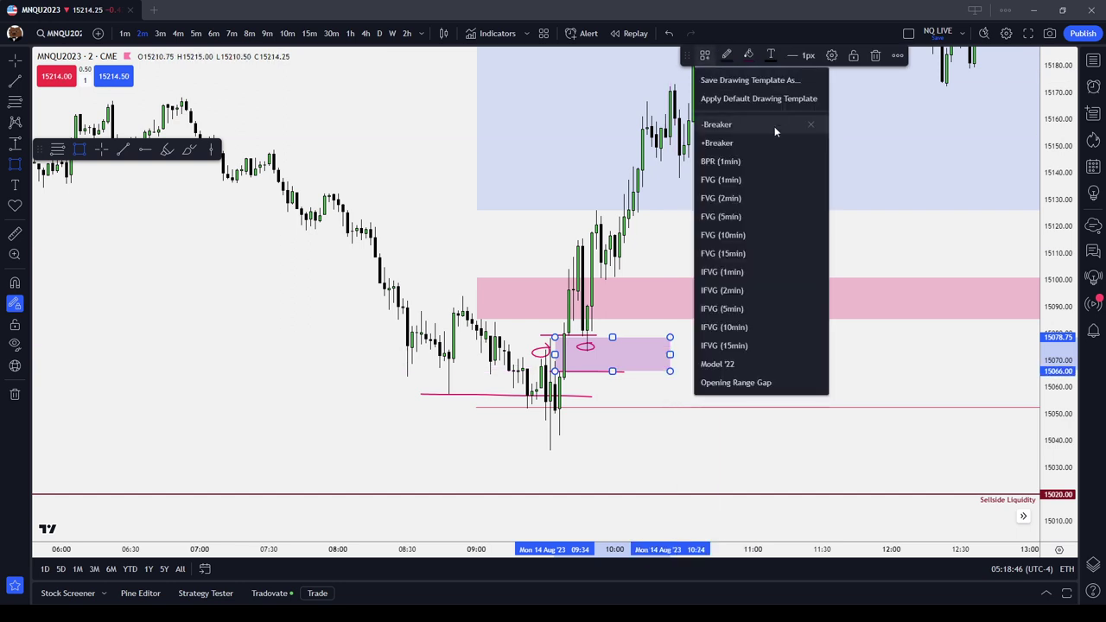
left_click(734, 364)
left_click(772, 358)
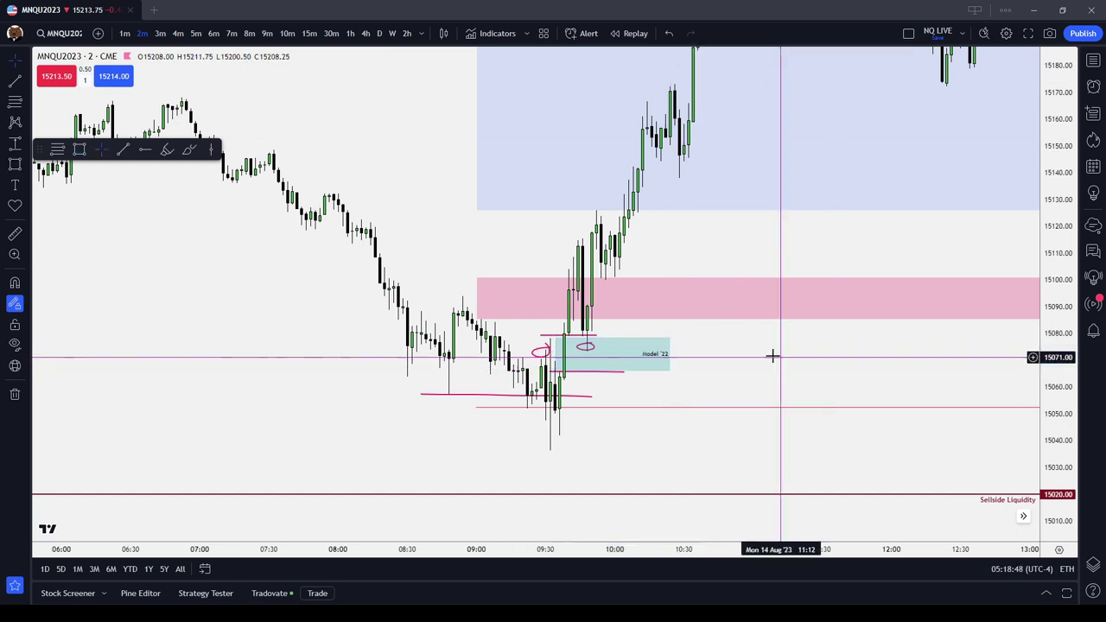
- Raise the upper edge of the new Model '22 rectangle to 15080
left_click(612, 337)
left_click_drag(615, 336, 615, 333)
left_click(769, 369)
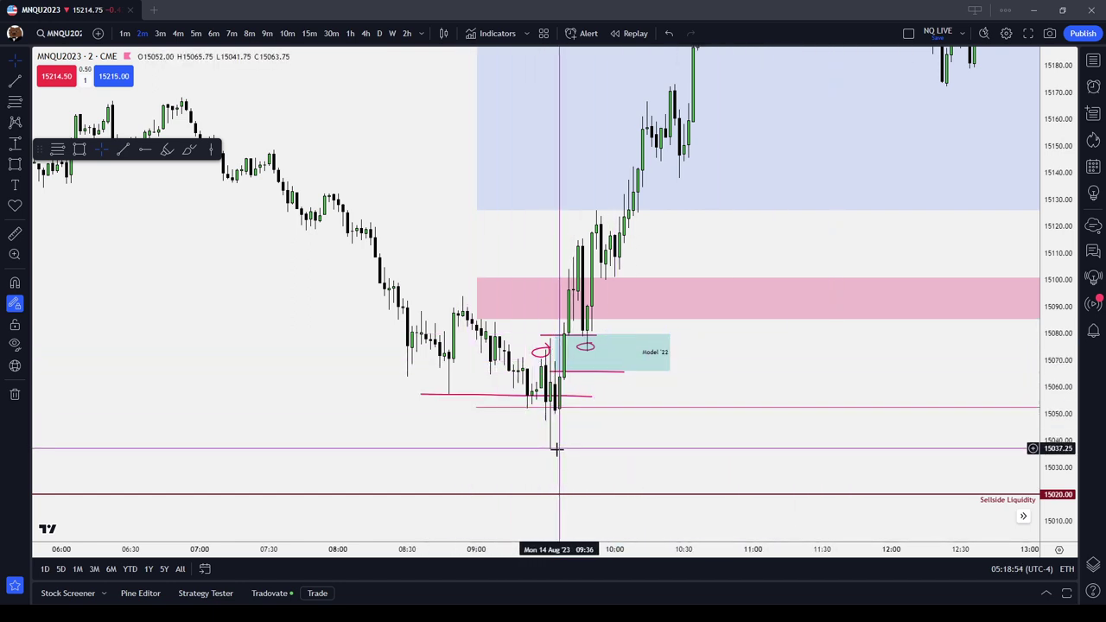
- Review the marked low, the candles and the Model '22 zone of 14 August, and return to the current session's price action
left_click(484, 398)
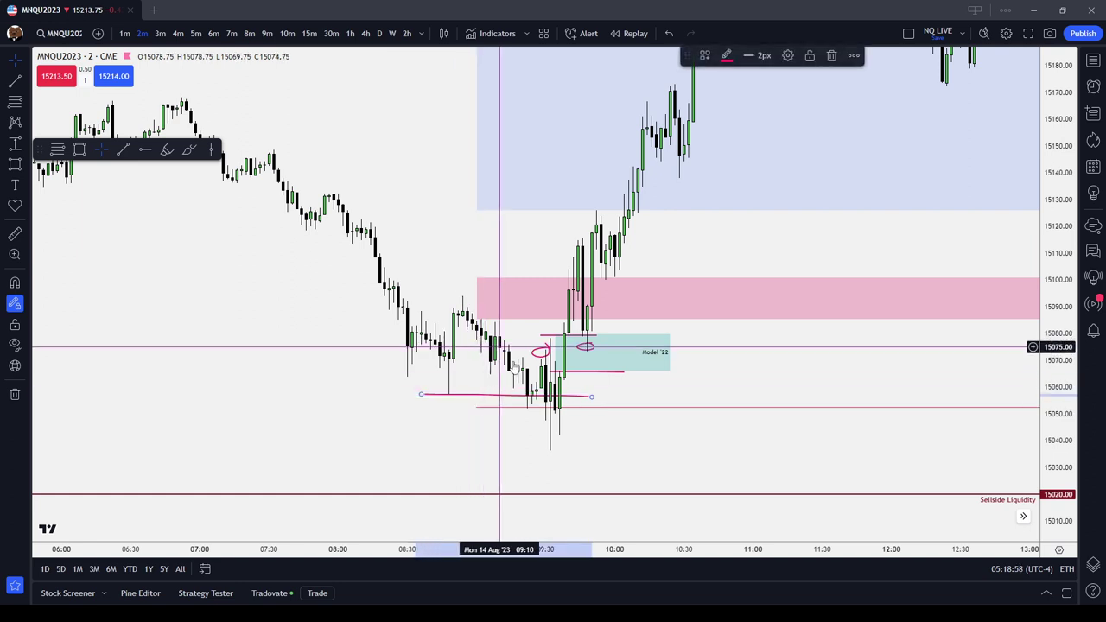
left_click(598, 444)
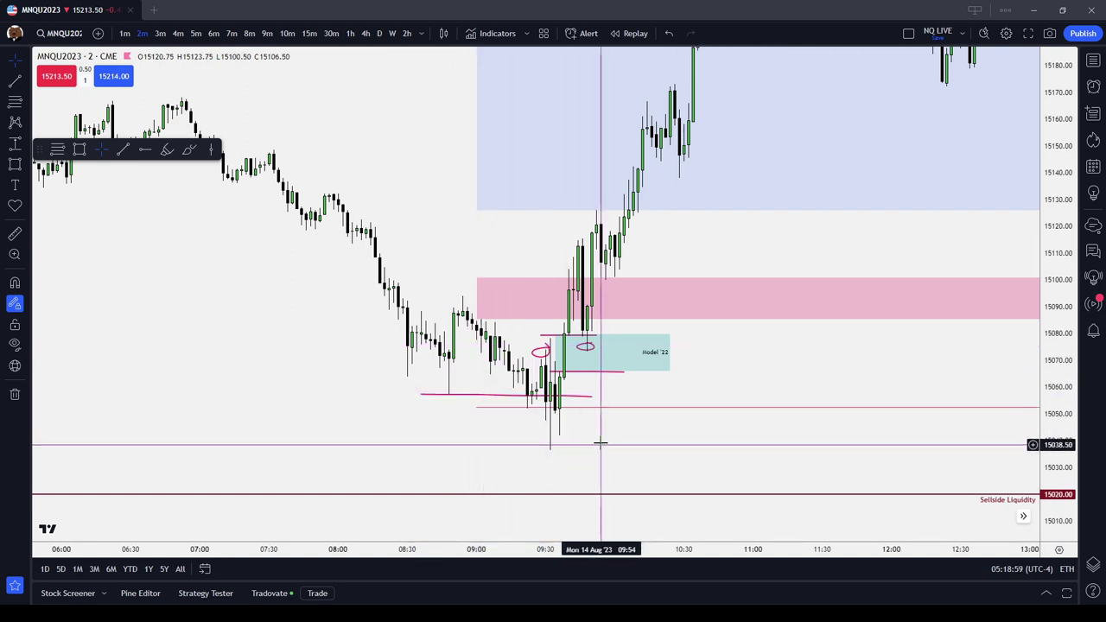
left_click(560, 353)
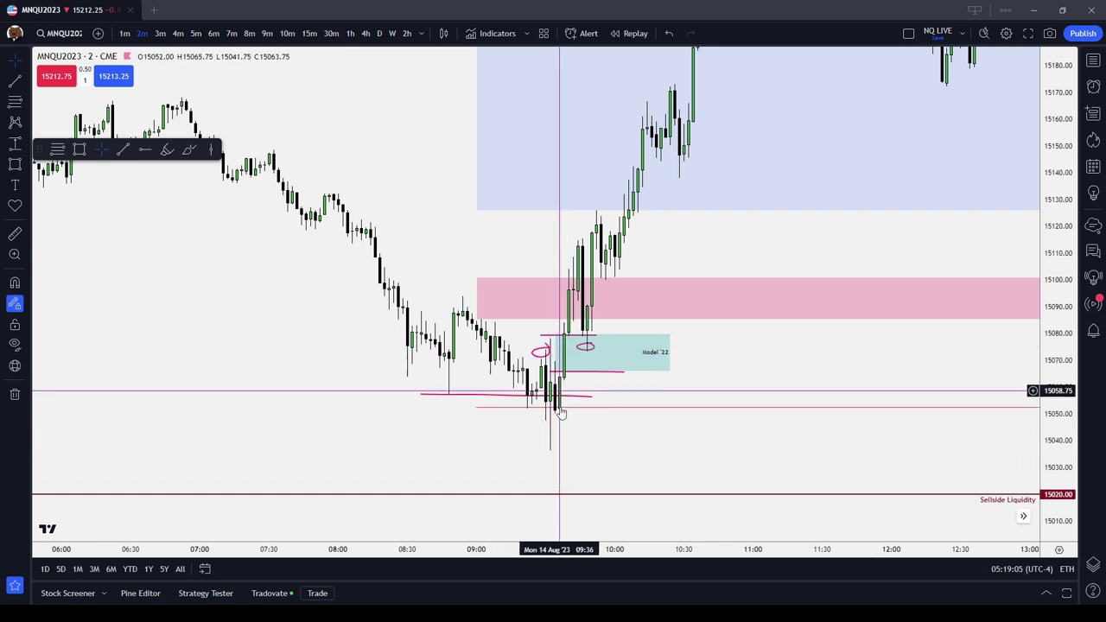
left_click(569, 332)
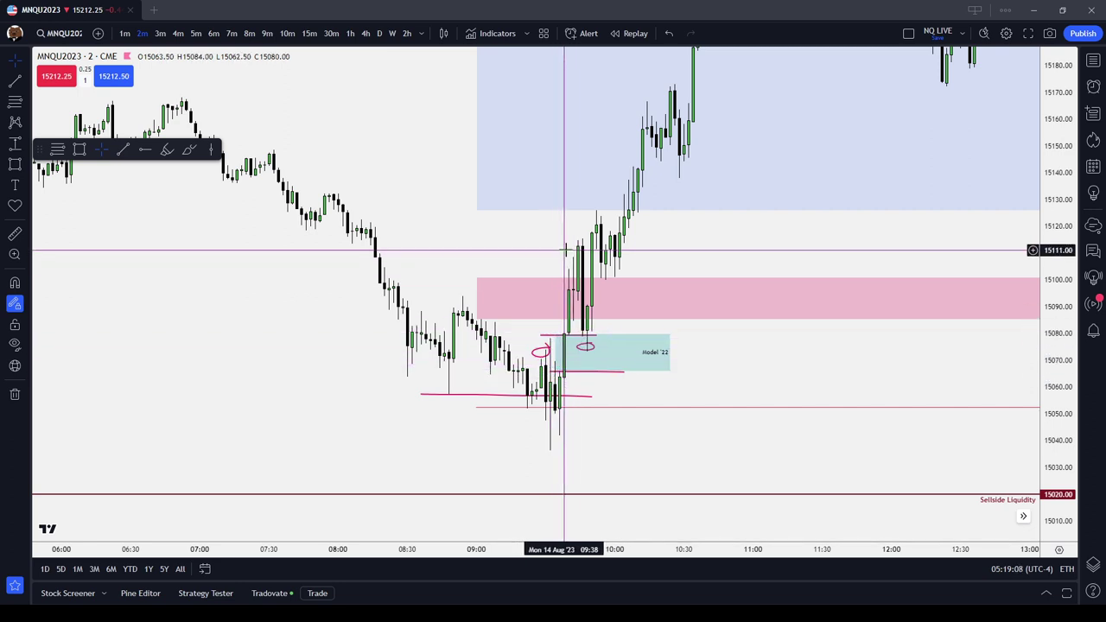
left_click(587, 350)
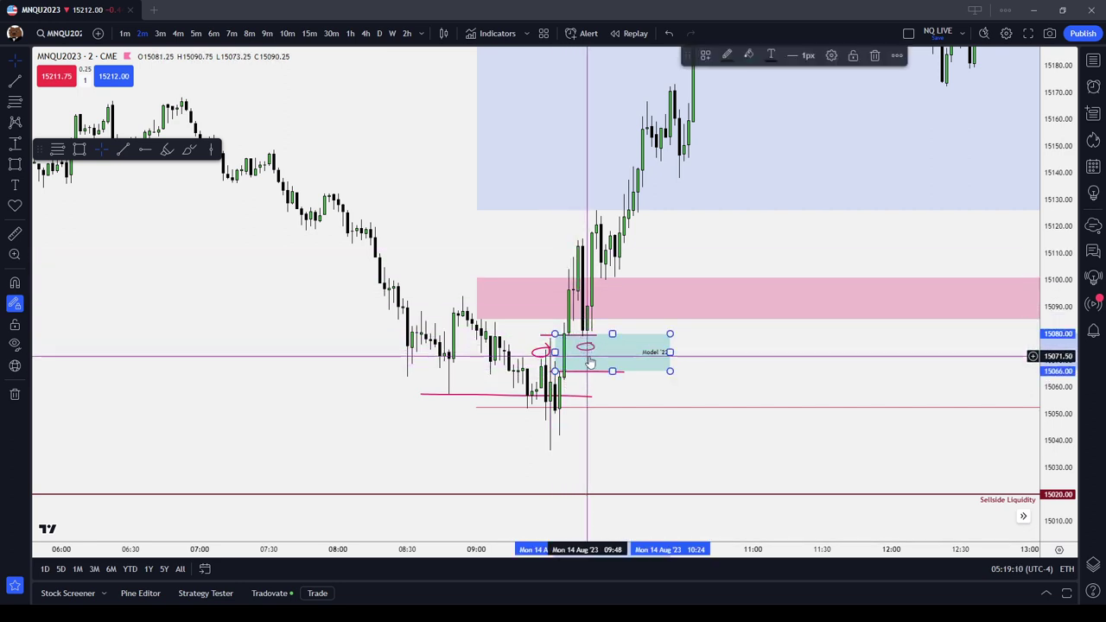
left_click(693, 346)
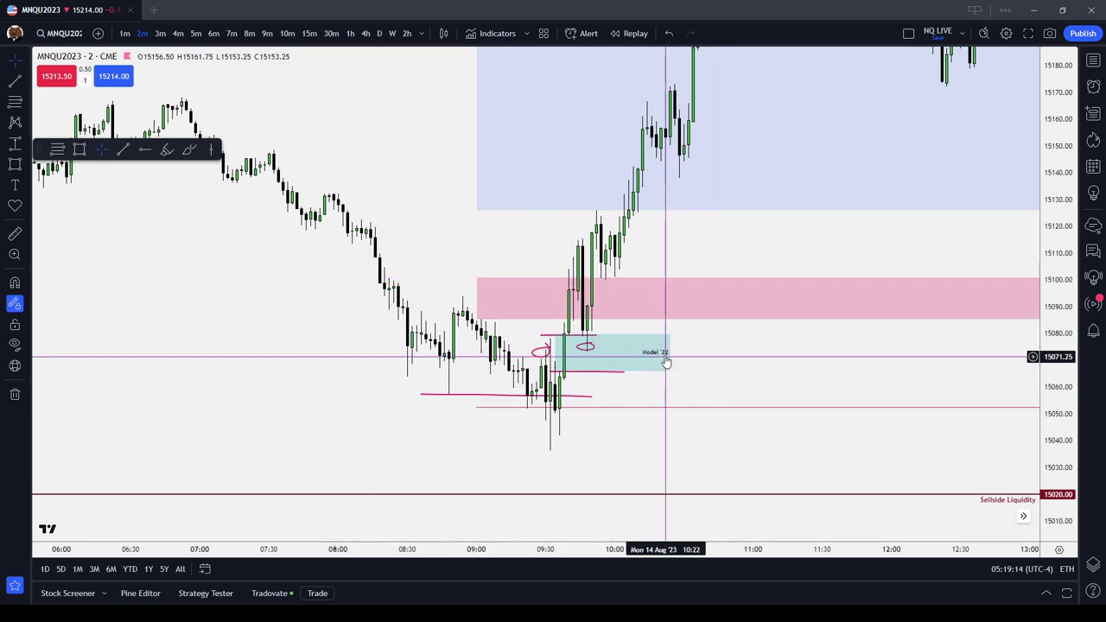
left_click(666, 362)
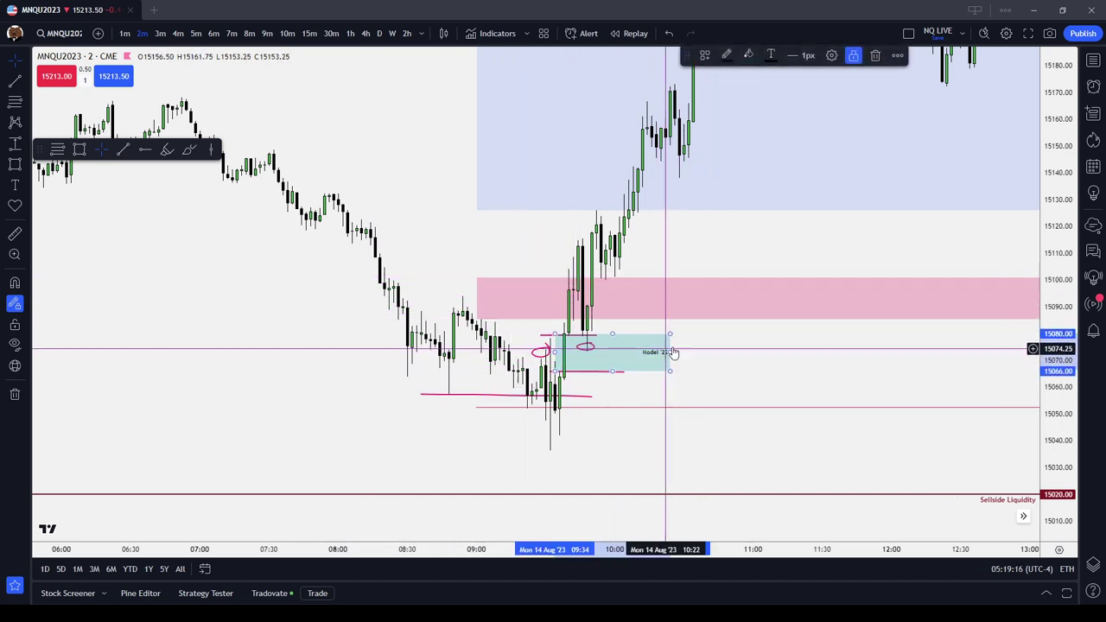
left_click_drag(854, 354, 131, 358)
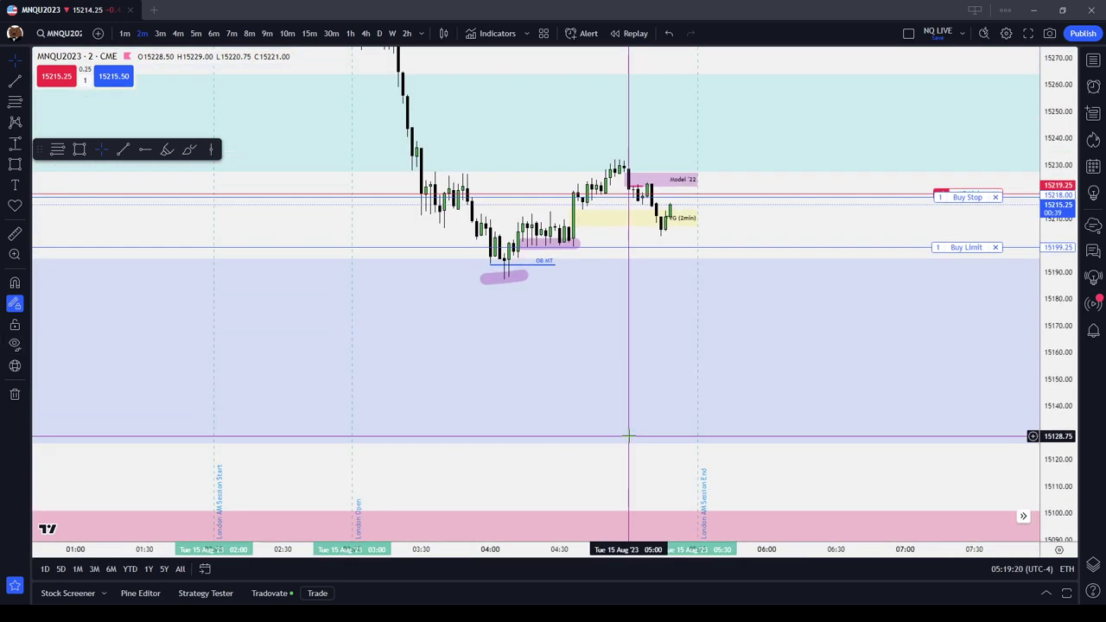
- Move the purple brush mark beneath the equal lows between 04:15 and 04:40 down slightly to about 15200
left_click_drag(1047, 399, 960, 53)
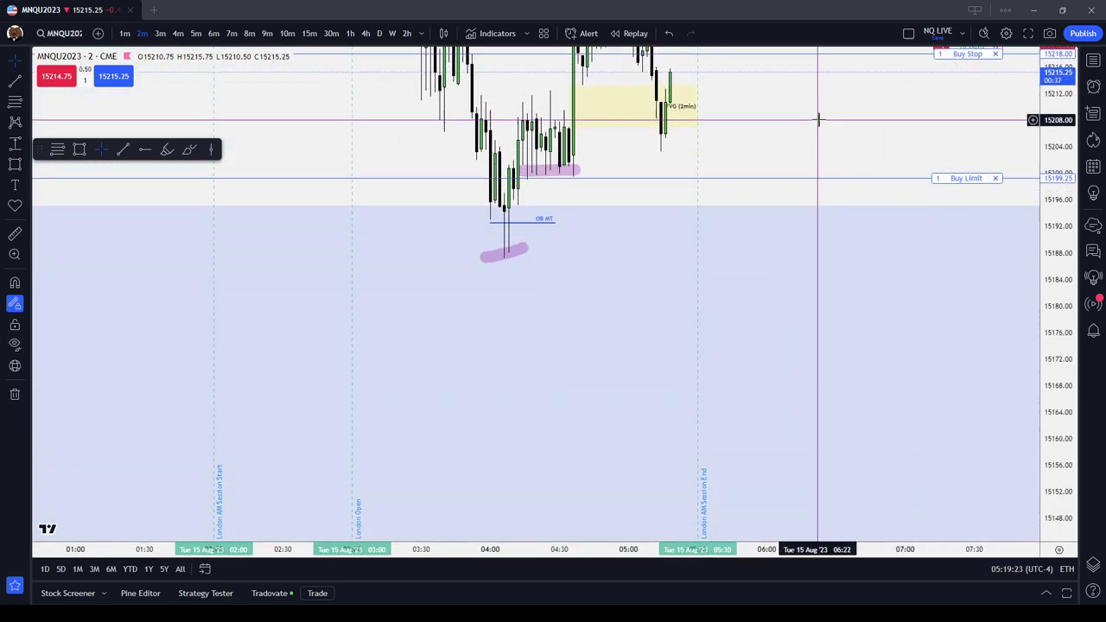
left_click_drag(822, 119, 845, 329)
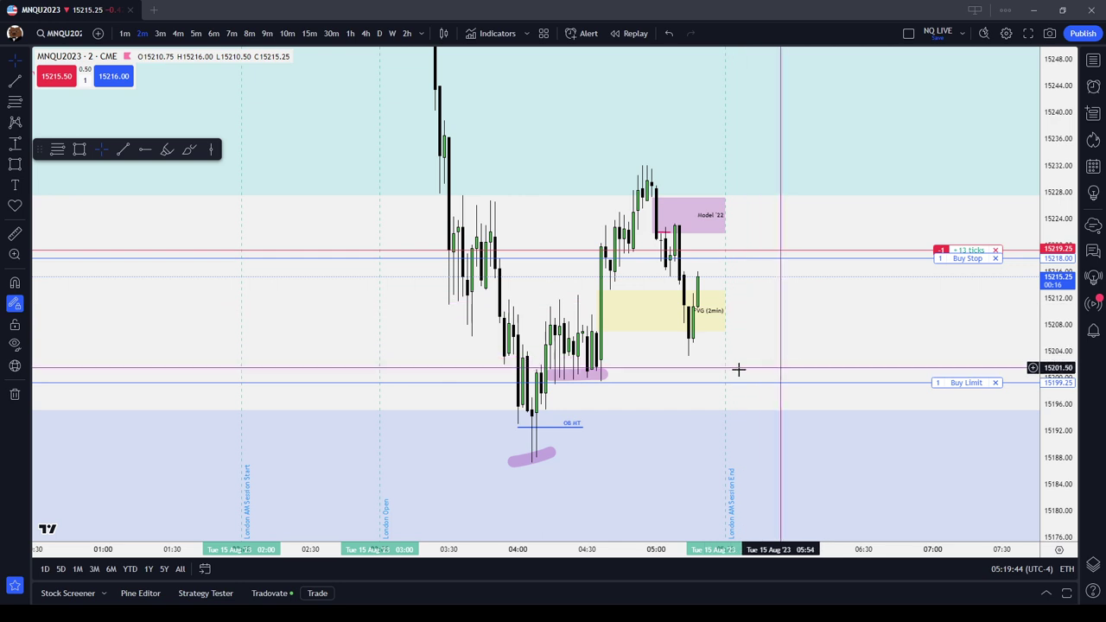
left_click(593, 383)
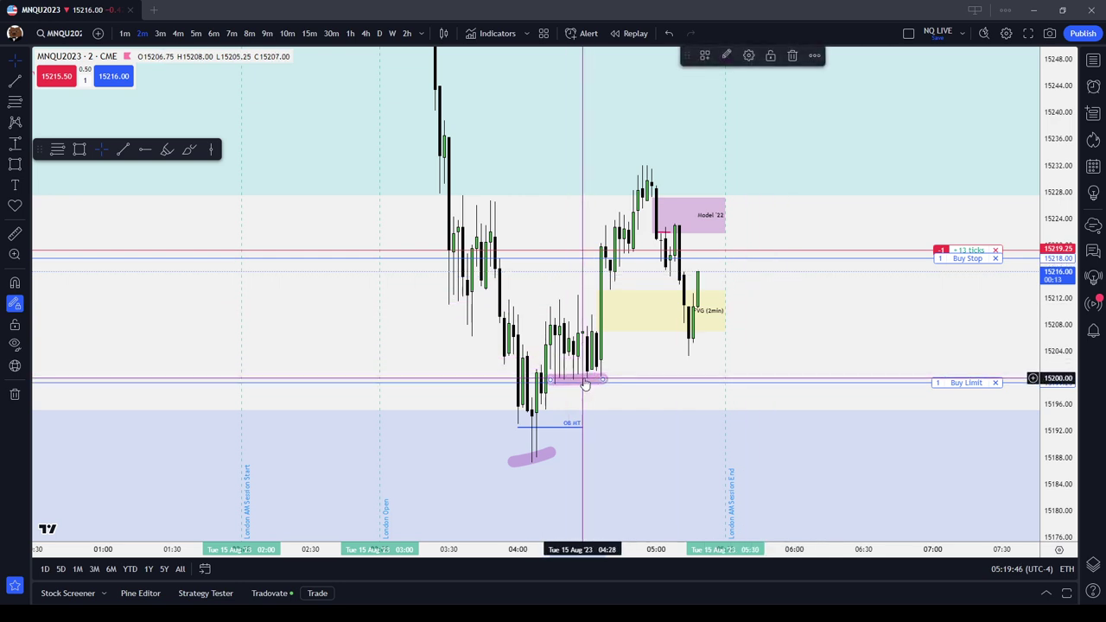
left_click(785, 329)
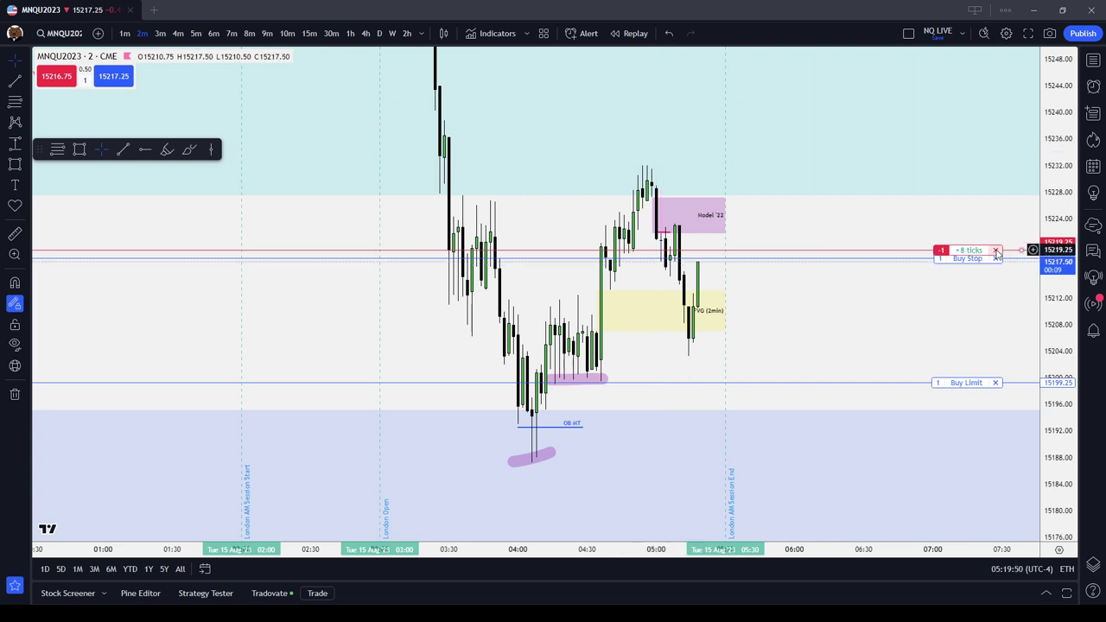
- Close the open one-contract short position on MNQU2023
left_click_drag(987, 249, 971, 252)
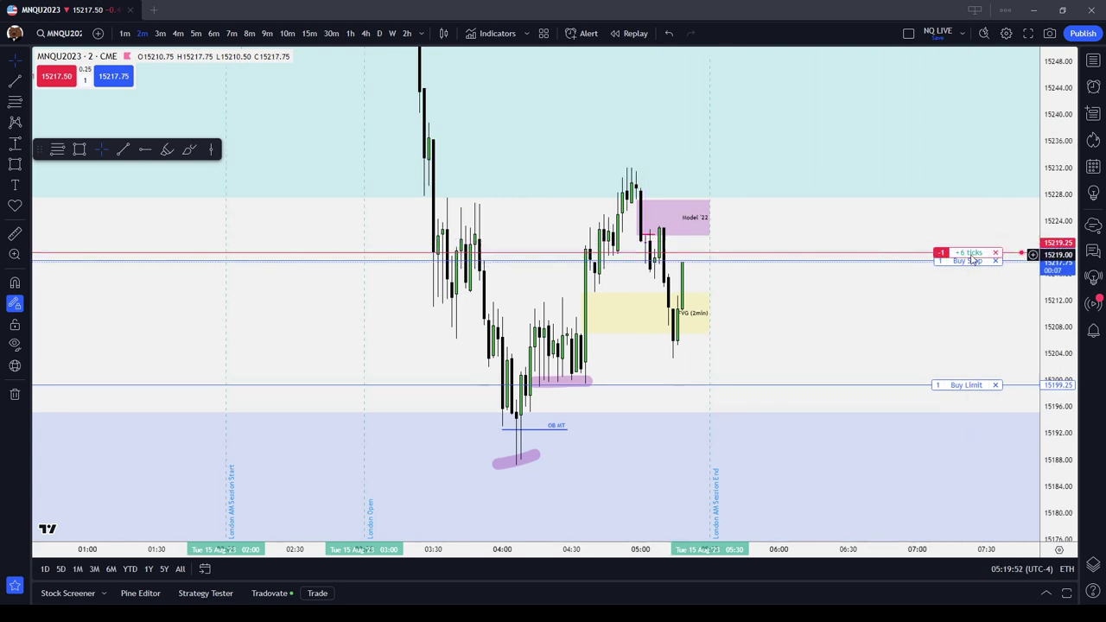
left_click(996, 252)
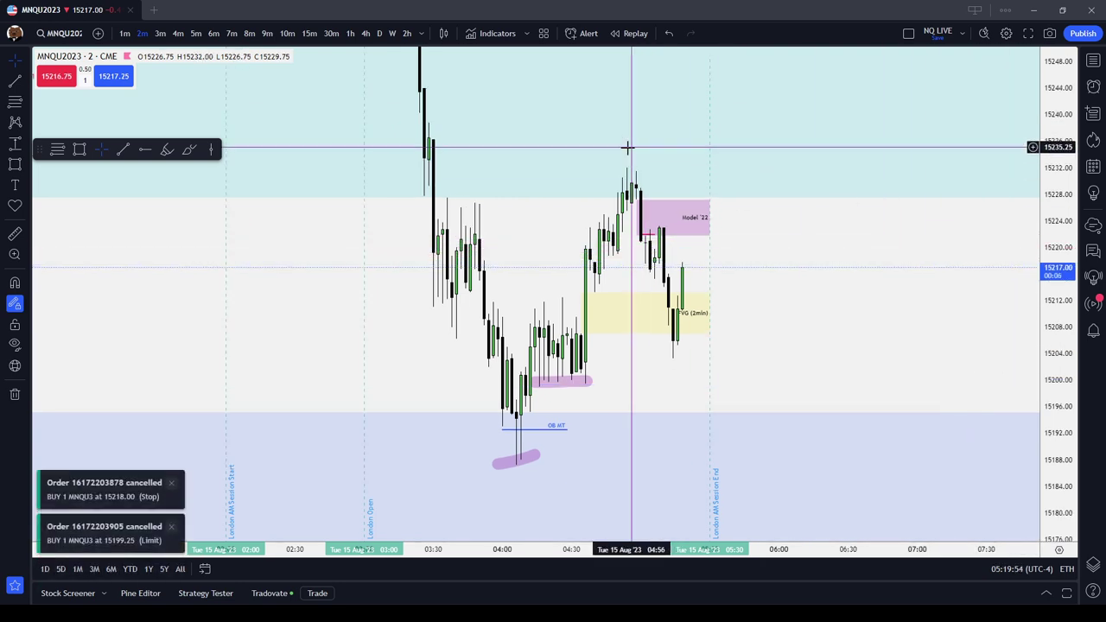
left_click(279, 593)
left_click(266, 458)
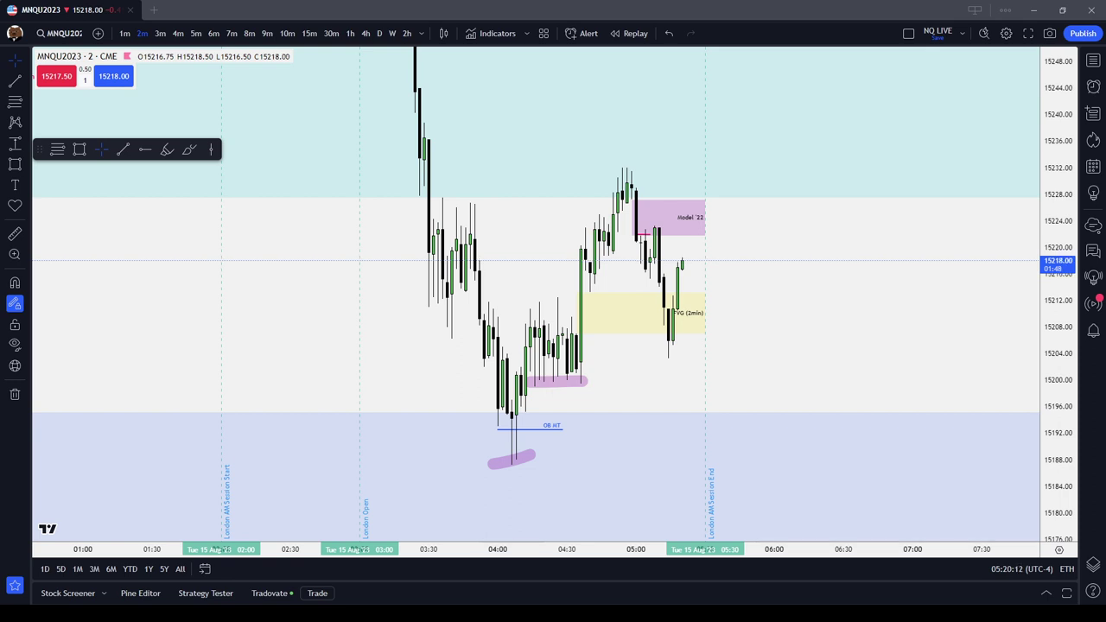
scroll(821, 267, "down", 5)
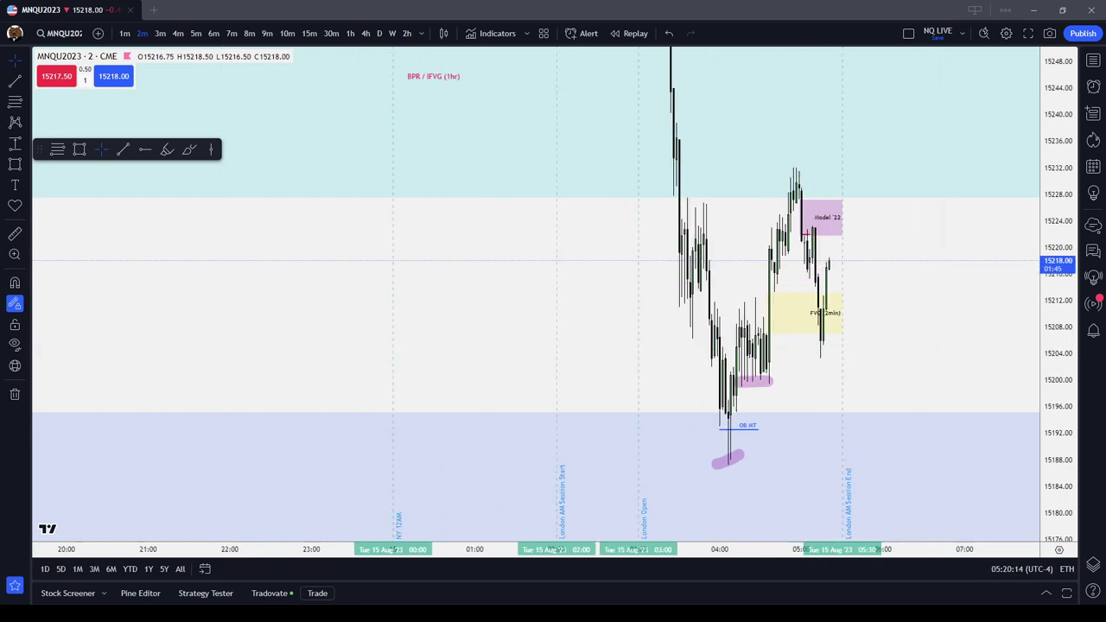